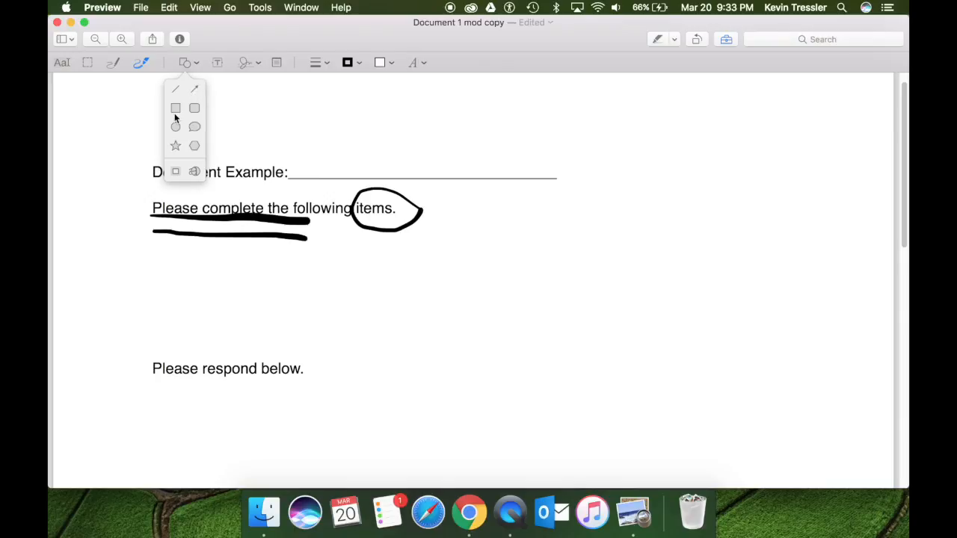
Insert a rectangle shape and drag it to the upper right, beside the page text.
{"action": "left_click", "coordinate": [174, 109]}
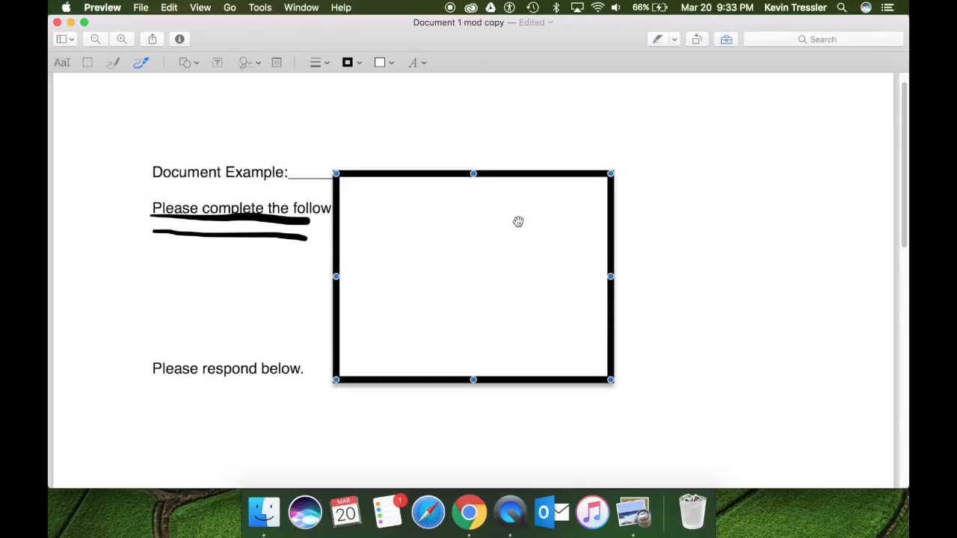
{"action": "left_click_drag", "start_coordinate": [521, 175], "coordinate": [765, 110]}
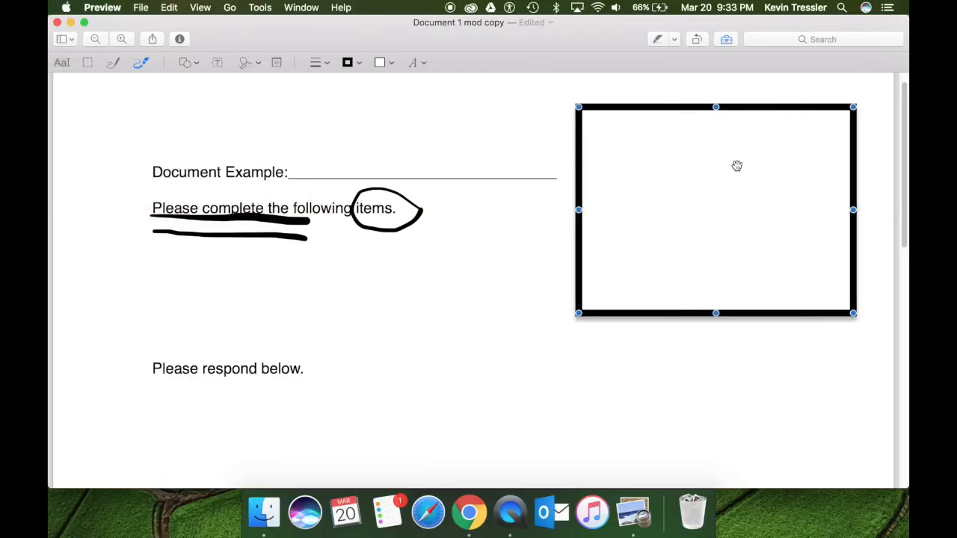
Change the rectangle's border colour to light green, after first trying blue.
{"action": "left_click", "coordinate": [358, 65]}
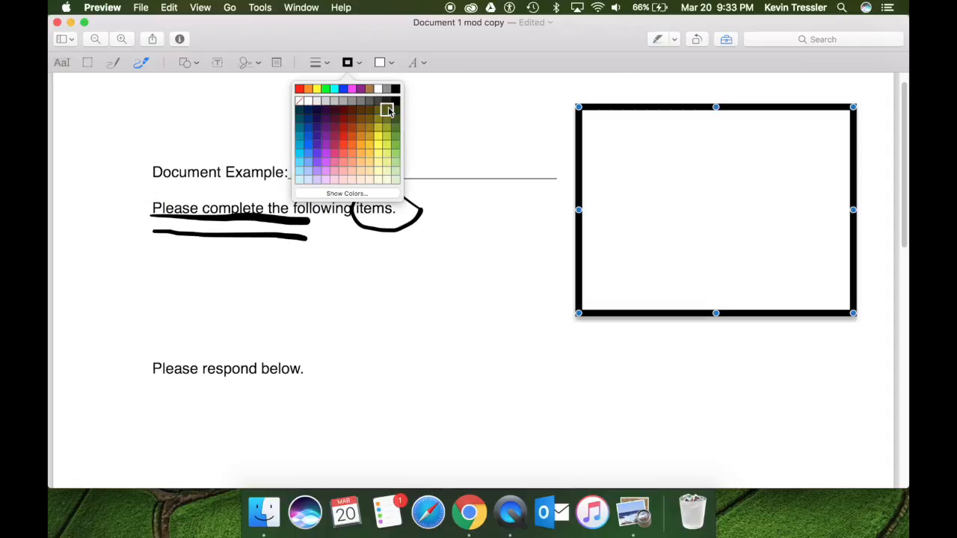
{"action": "left_click", "coordinate": [307, 147]}
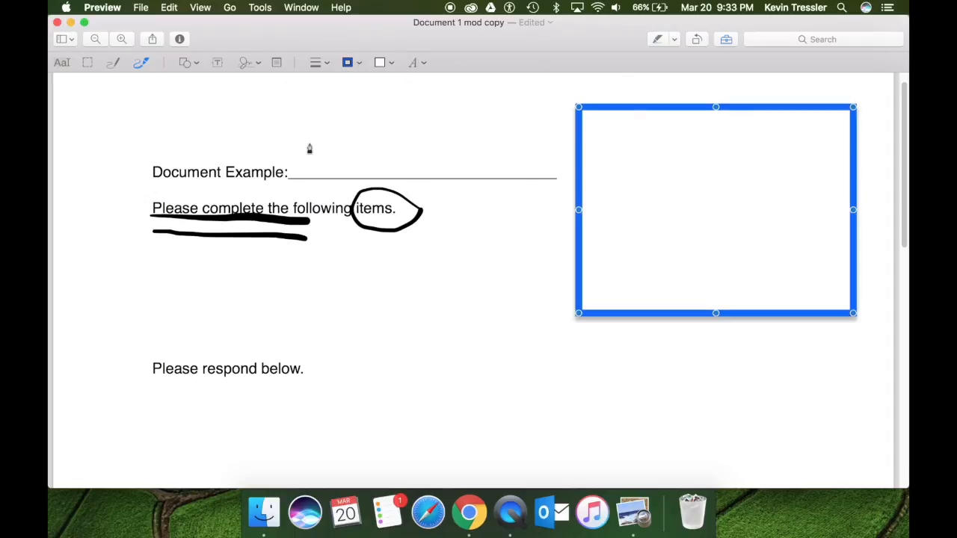
{"action": "left_click", "coordinate": [360, 65]}
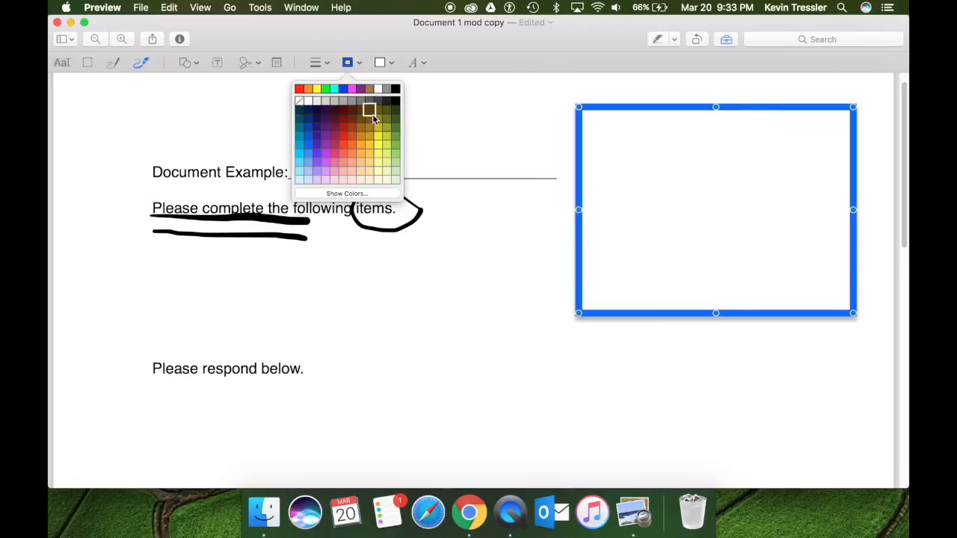
{"action": "left_click", "coordinate": [394, 163]}
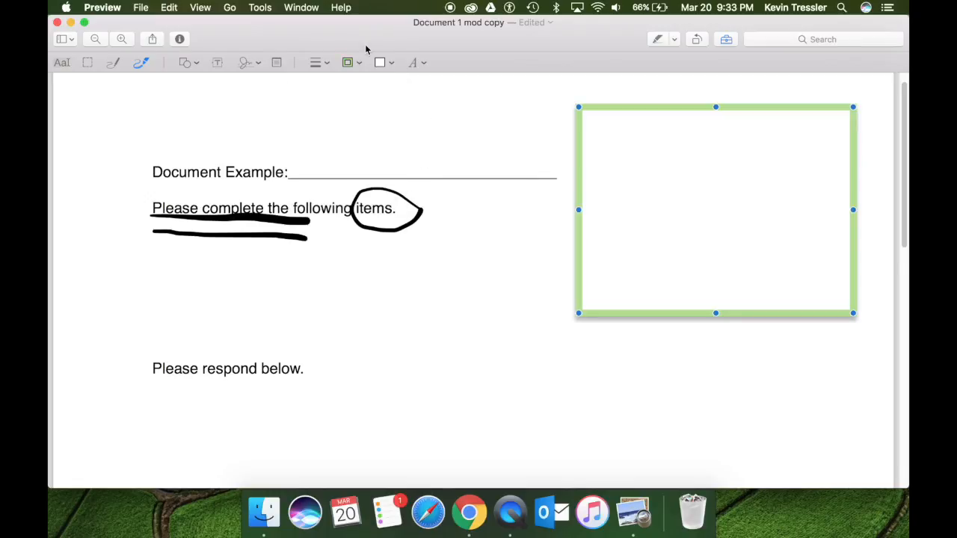
Fill the rectangle pale green instead of cyan and move it lower beside the text lines.
{"action": "left_click", "coordinate": [392, 64]}
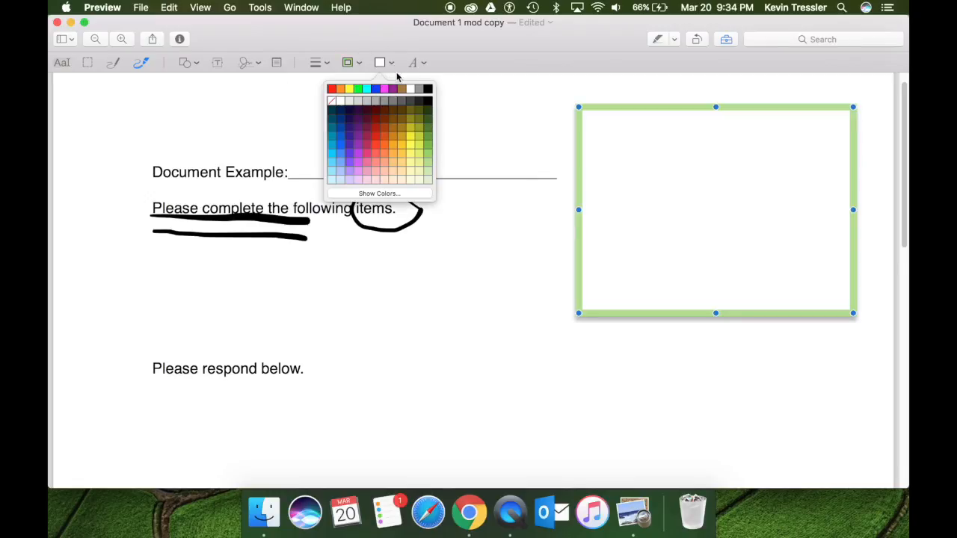
{"action": "left_click", "coordinate": [367, 88]}
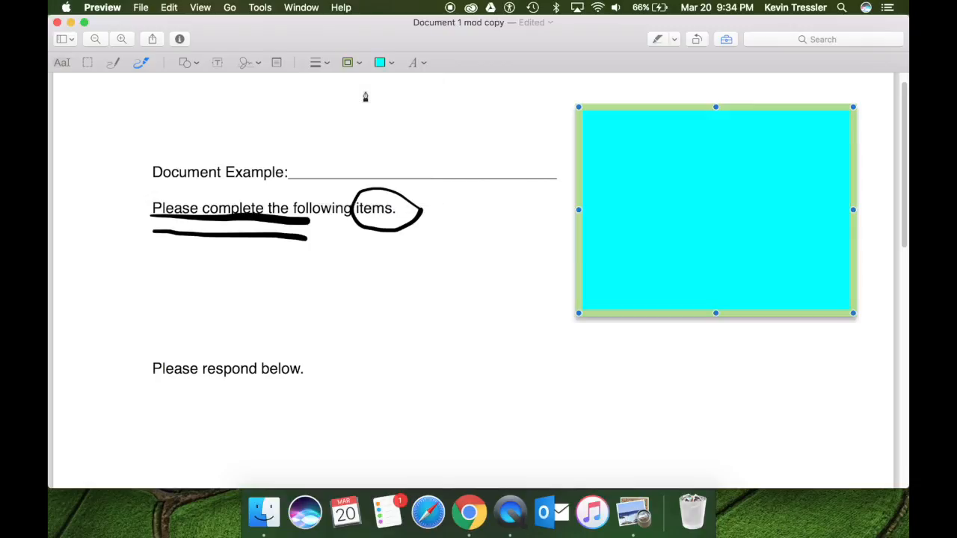
{"action": "left_click", "coordinate": [395, 64]}
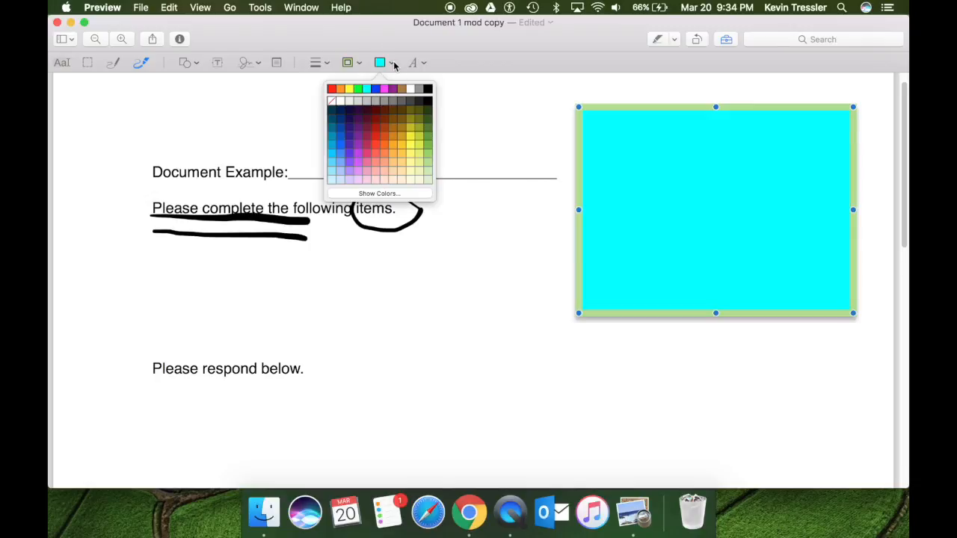
{"action": "left_click", "coordinate": [424, 163]}
{"action": "left_click_drag", "start_coordinate": [678, 114], "coordinate": [676, 182]}
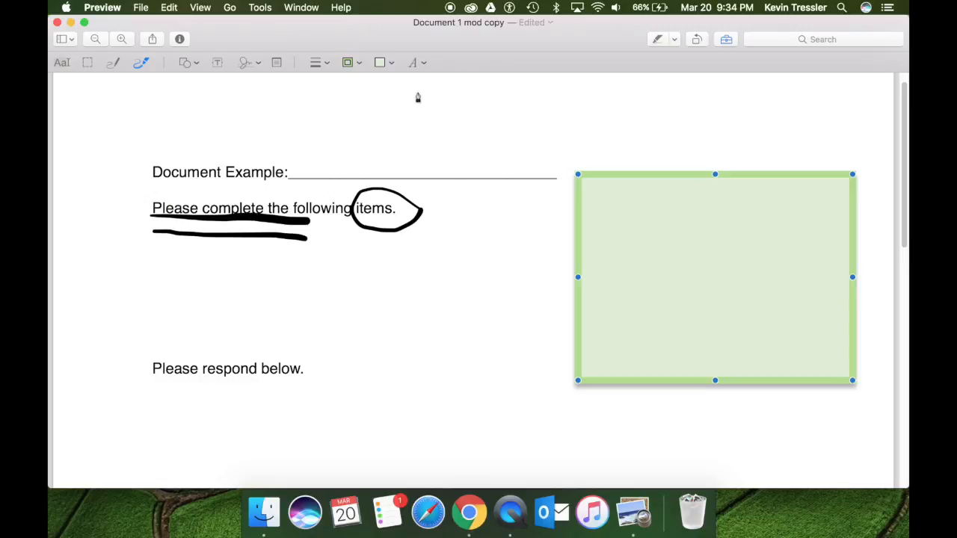
Add a text box reading 'New Document' and centre it inside the green rectangle.
{"action": "left_click", "coordinate": [217, 63]}
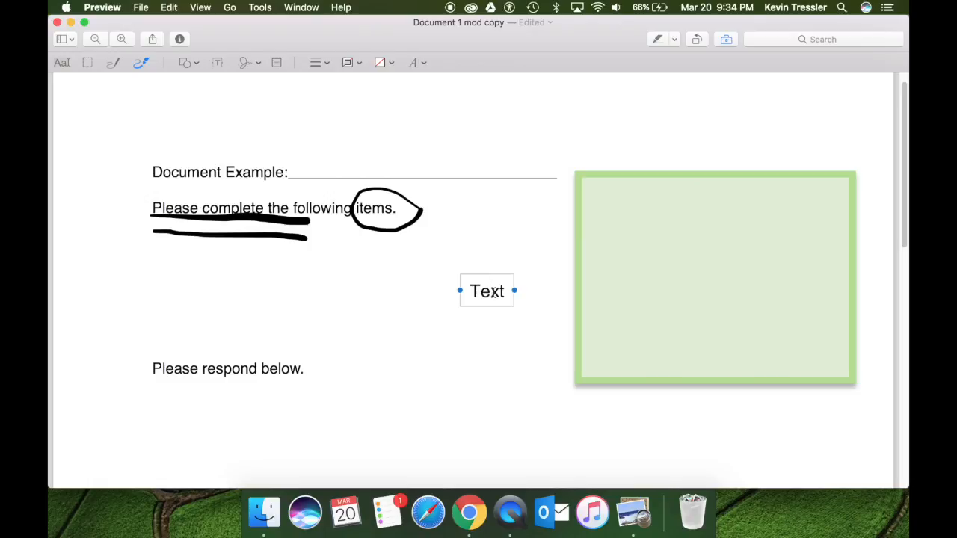
{"action": "double_click", "coordinate": [493, 293]}
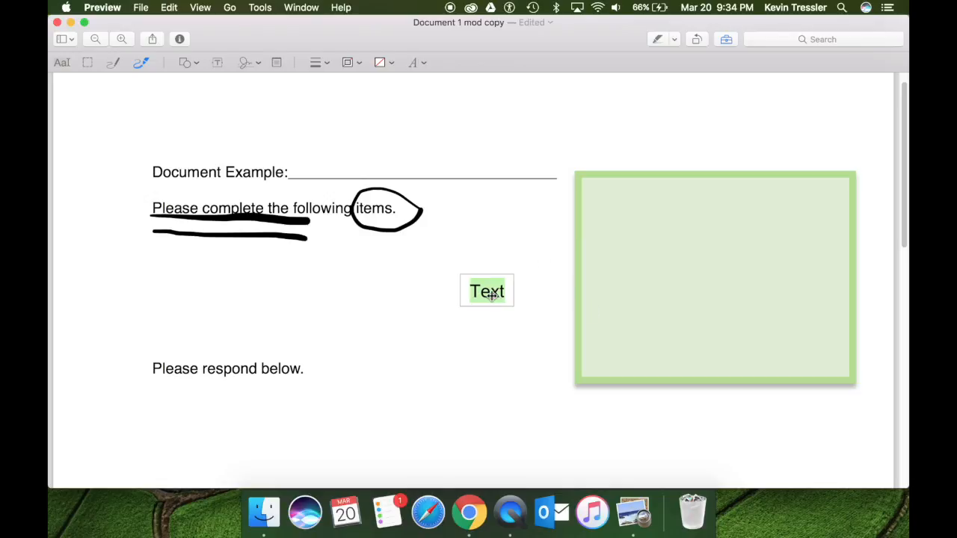
{"action": "type", "text": "New"}
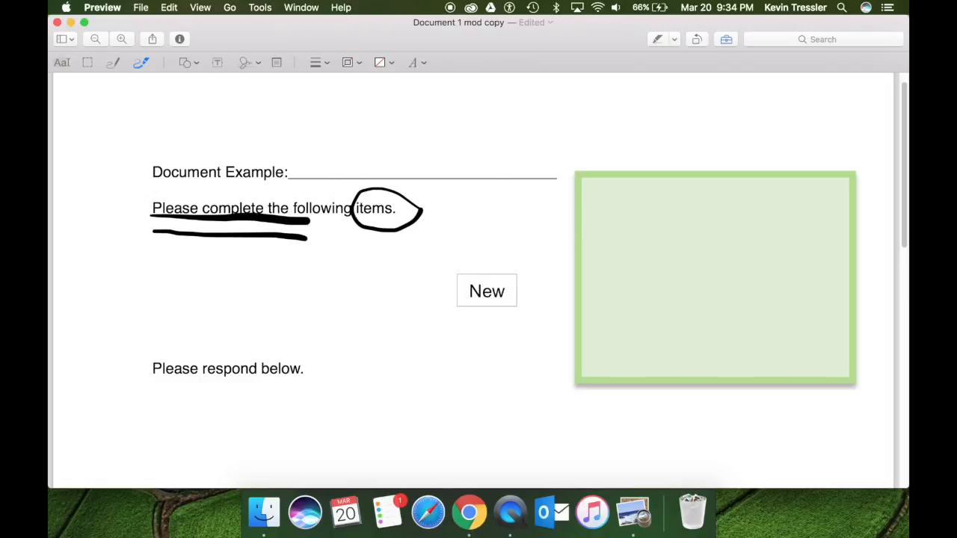
{"action": "type", "text": " Document"}
{"action": "key", "text": "Return"}
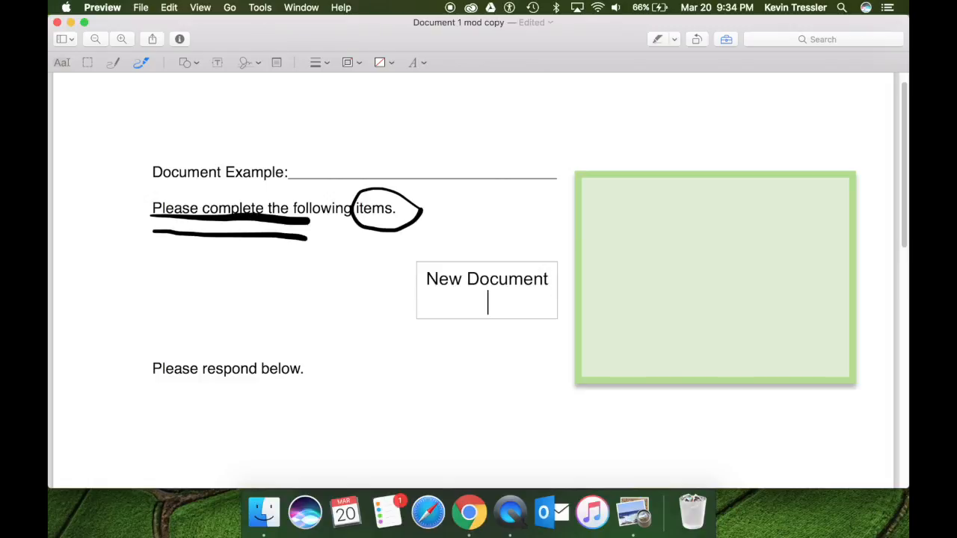
{"action": "key", "text": "BackSpace"}
{"action": "left_click", "coordinate": [466, 377]}
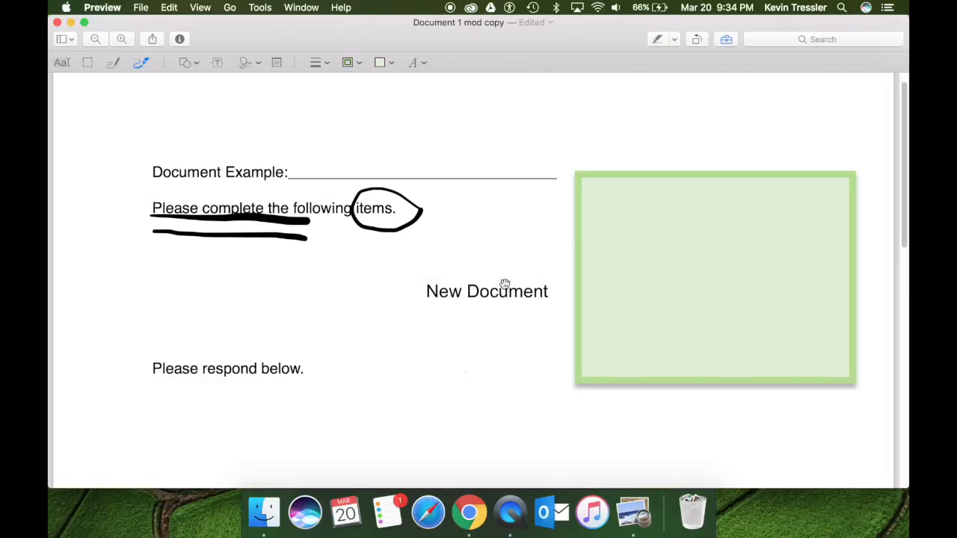
{"action": "left_click_drag", "start_coordinate": [494, 295], "coordinate": [715, 269]}
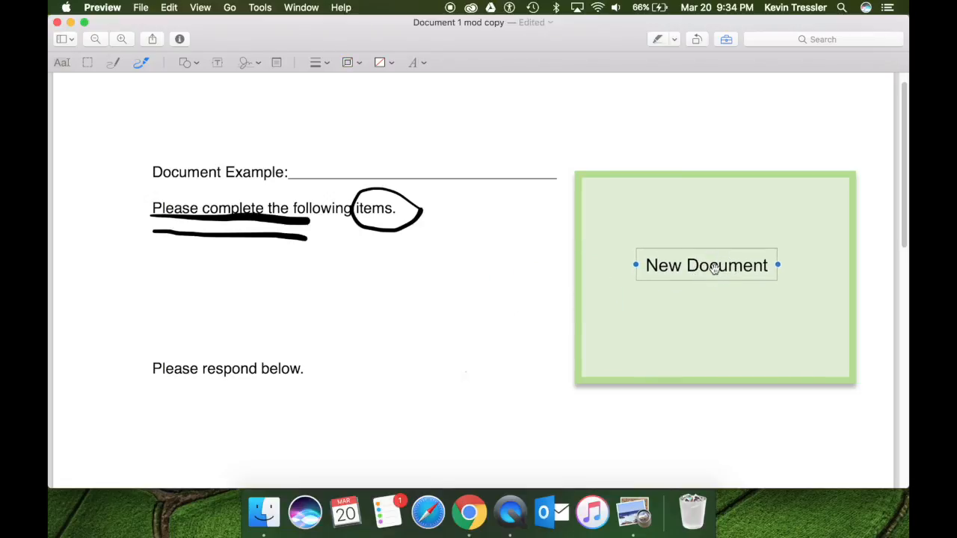
{"action": "left_click", "coordinate": [472, 271]}
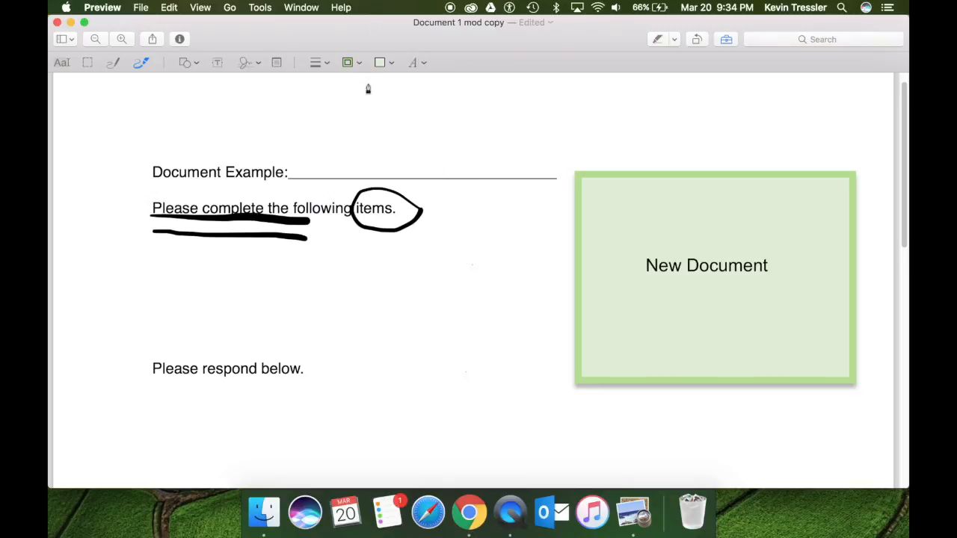
Set both the shape border colour and fill colour to white.
{"action": "left_click", "coordinate": [359, 63]}
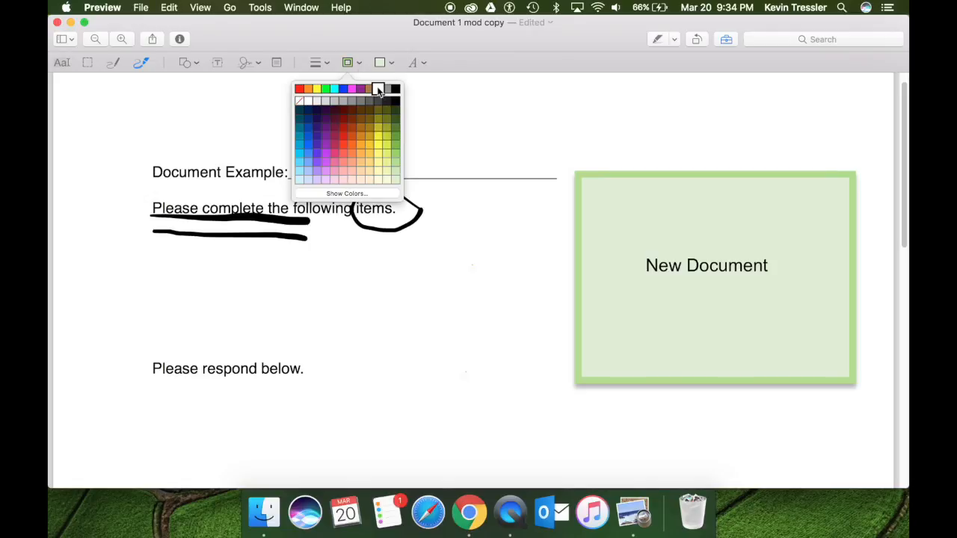
{"action": "left_click", "coordinate": [379, 90]}
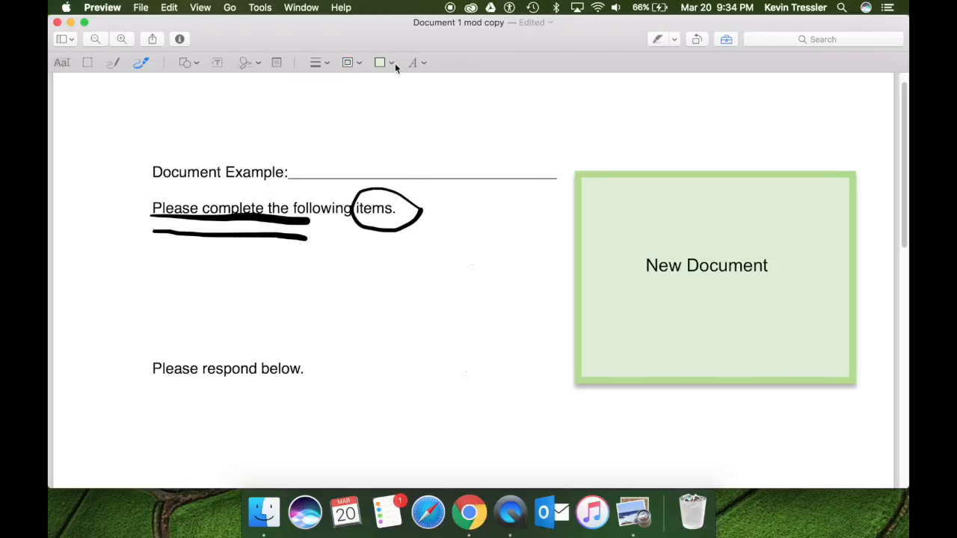
{"action": "left_click", "coordinate": [395, 64]}
{"action": "left_click", "coordinate": [408, 93]}
Insert a white rectangle and shrink it over the 'Document Example:' heading.
{"action": "left_click", "coordinate": [196, 63]}
{"action": "left_click", "coordinate": [175, 119]}
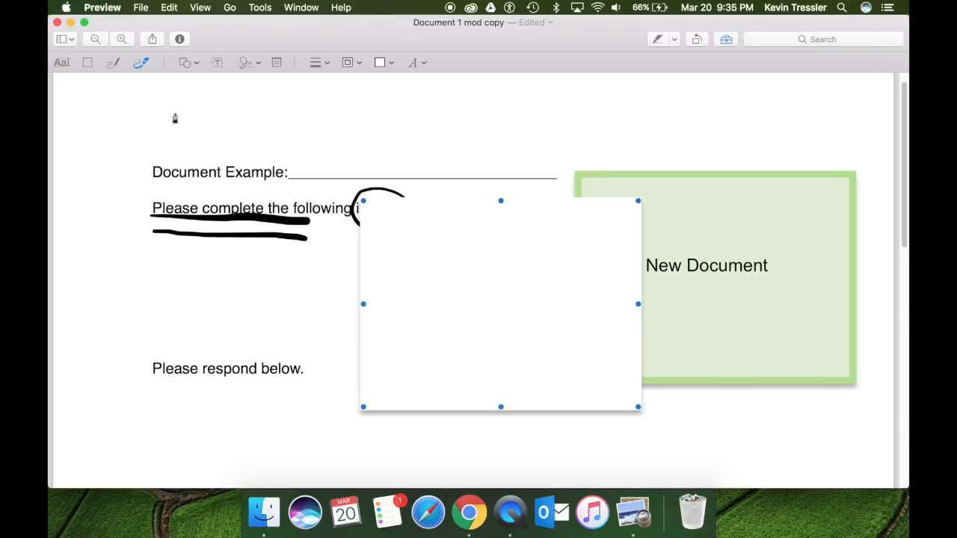
{"action": "left_click_drag", "start_coordinate": [511, 329], "coordinate": [248, 229]}
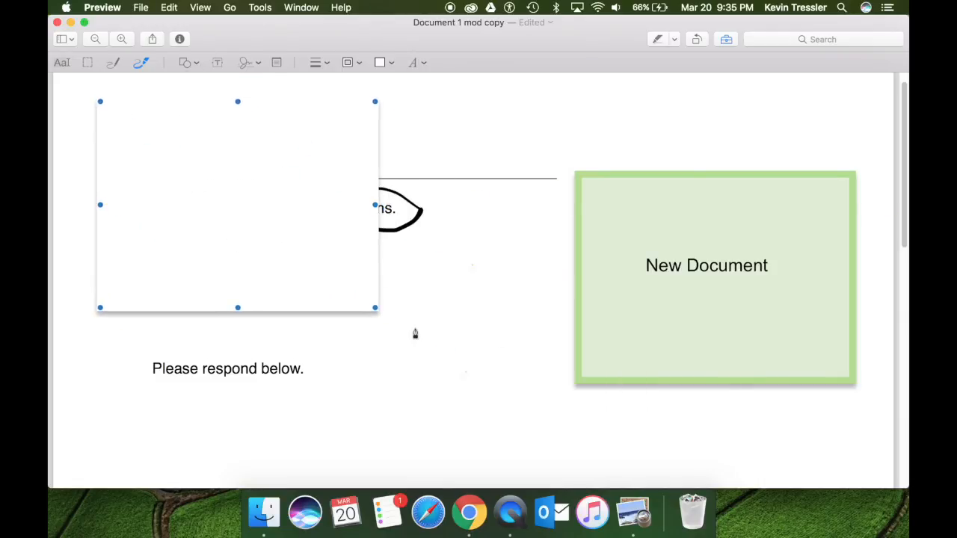
{"action": "left_click_drag", "start_coordinate": [374, 307], "coordinate": [285, 168]}
Delete 'New ' from the label and move 'Document' onto the header line beside the white box.
{"action": "left_click", "coordinate": [327, 278]}
{"action": "left_click", "coordinate": [715, 275]}
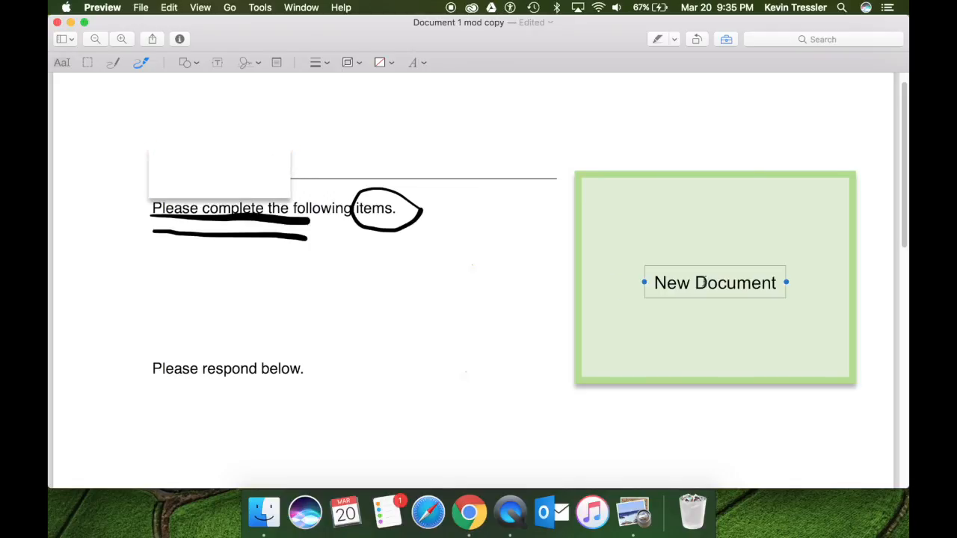
{"action": "left_click", "coordinate": [709, 349]}
{"action": "left_click", "coordinate": [715, 279]}
{"action": "left_click", "coordinate": [717, 283]}
{"action": "left_click_drag", "start_coordinate": [706, 283], "coordinate": [651, 272]}
{"action": "left_click", "coordinate": [648, 269]}
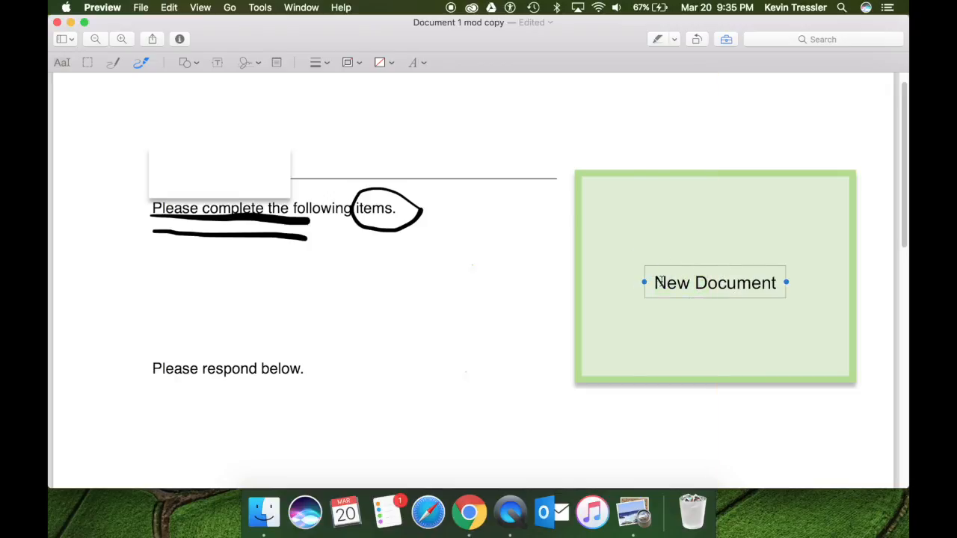
{"action": "left_click_drag", "start_coordinate": [653, 277], "coordinate": [253, 160]}
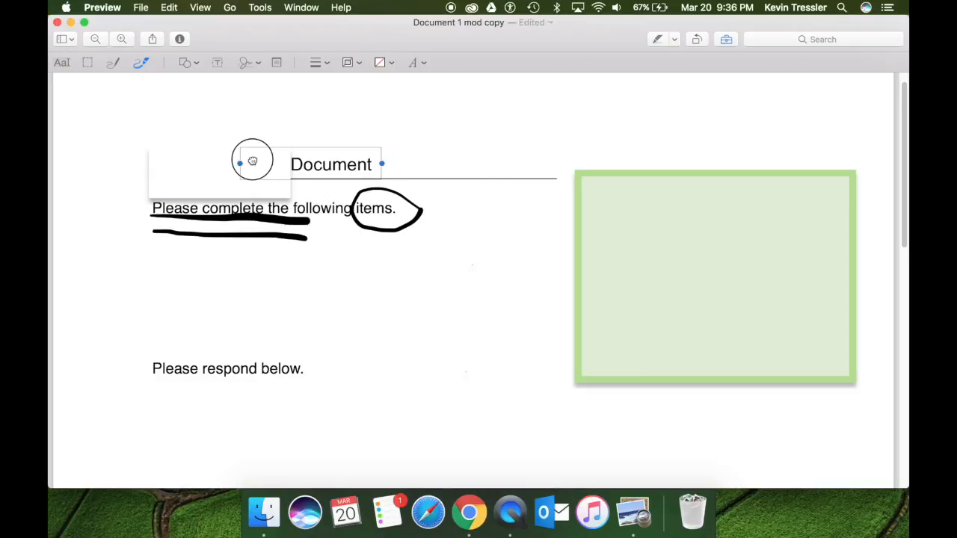
{"action": "mouse_move", "coordinate": [252, 161]}
{"action": "left_mouse_down"}
{"action": "mouse_move", "coordinate": [305, 181]}
{"action": "mouse_move", "coordinate": [303, 142]}
{"action": "mouse_move", "coordinate": [258, 155]}
{"action": "left_mouse_up"}
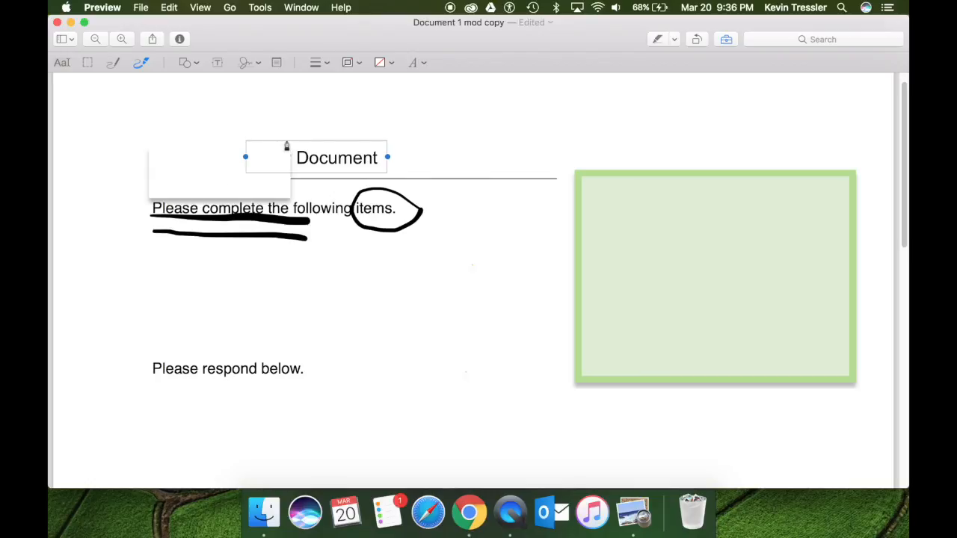
Add a sticky note above the green rectangle with the comment 'Move this here'.
{"action": "left_click", "coordinate": [276, 62]}
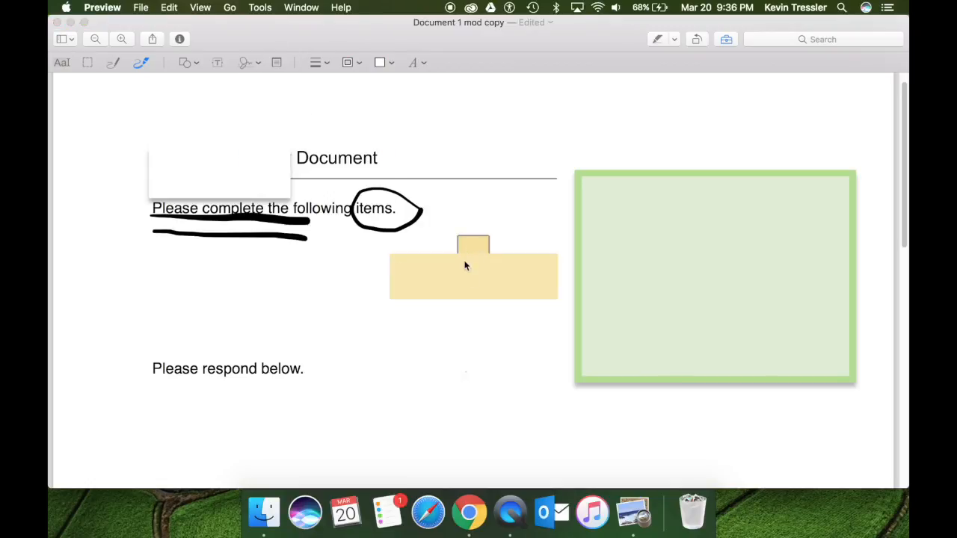
{"action": "left_click", "coordinate": [470, 252]}
{"action": "left_click_drag", "start_coordinate": [470, 252], "coordinate": [756, 151]}
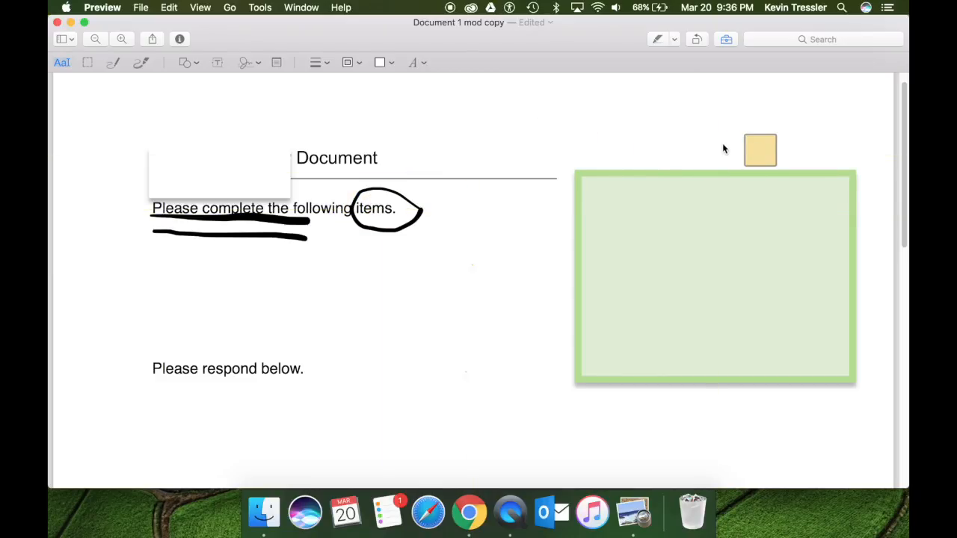
{"action": "left_click", "coordinate": [763, 150]}
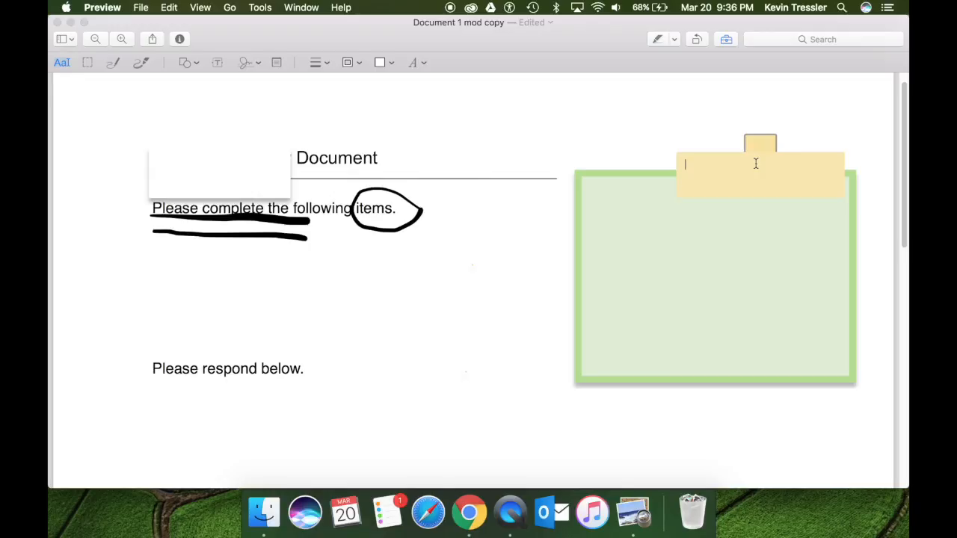
{"action": "type", "text": "Move this here"}
Close the note's comment box and show the Highlights and Notes sidebar.
{"action": "left_click", "coordinate": [524, 131]}
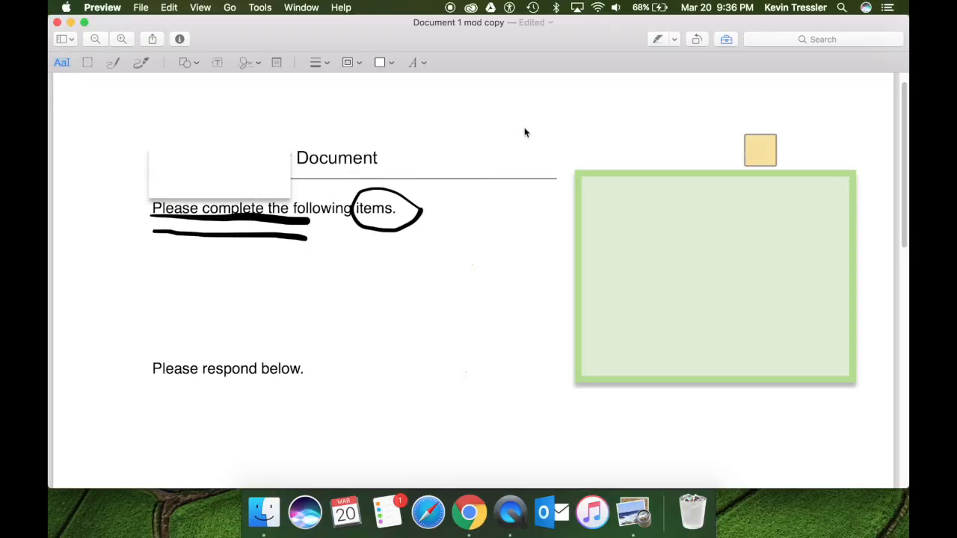
{"action": "left_click", "coordinate": [71, 39]}
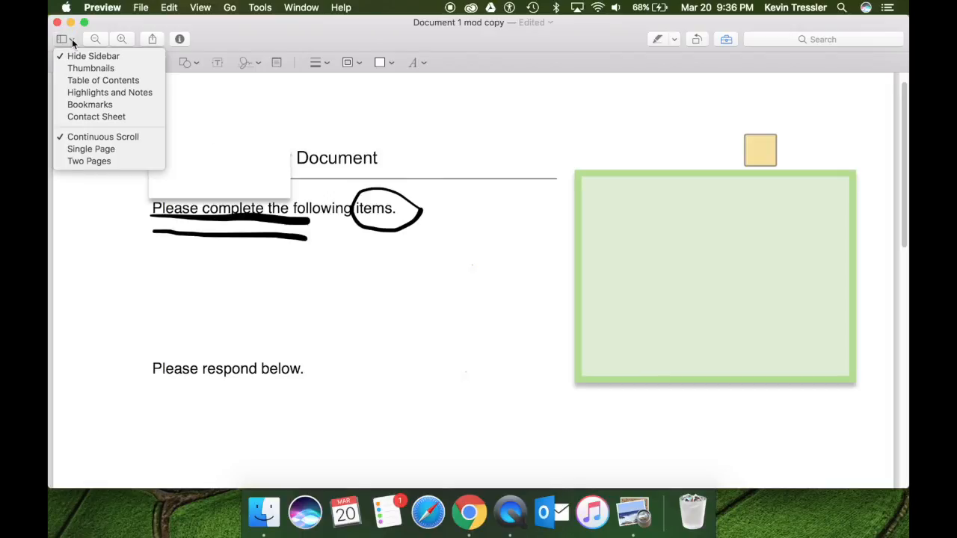
{"action": "left_click", "coordinate": [77, 92]}
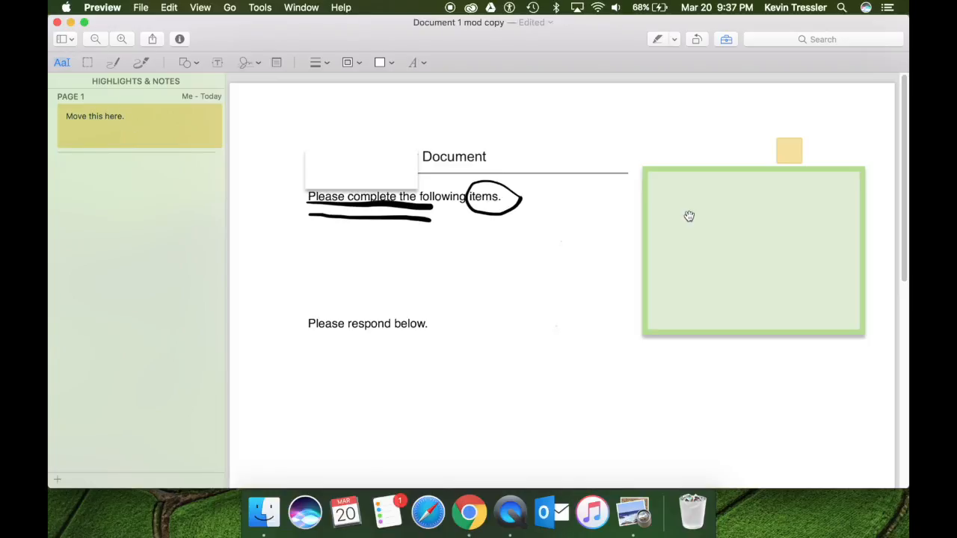
Remove the 'Move this here.' note and hide the sidebar again.
{"action": "left_click", "coordinate": [789, 143]}
{"action": "right_click", "coordinate": [791, 147]}
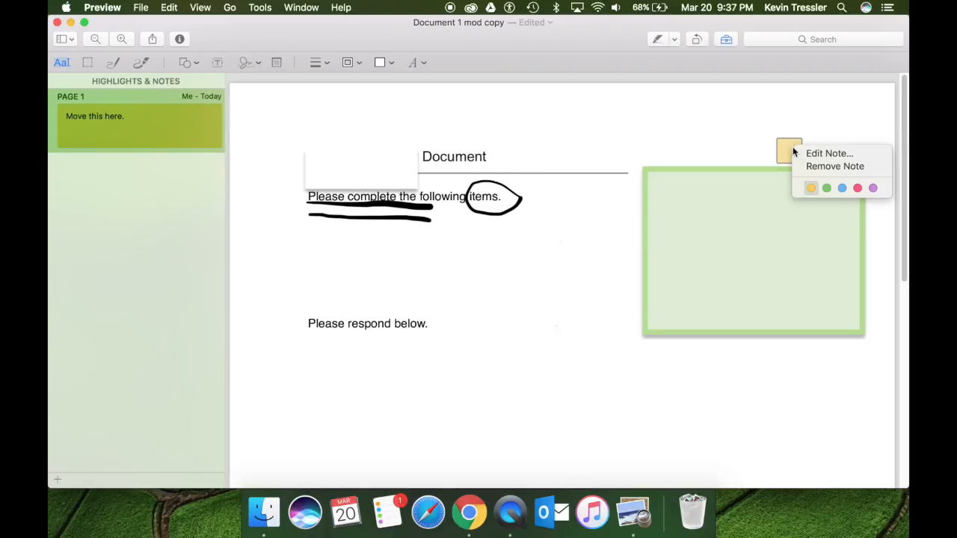
{"action": "left_click", "coordinate": [806, 166]}
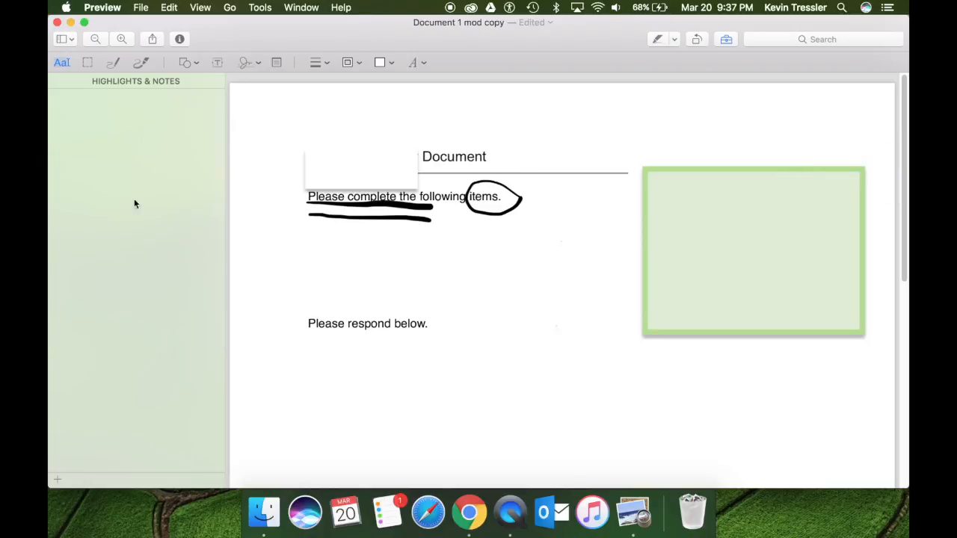
{"action": "left_click", "coordinate": [71, 38]}
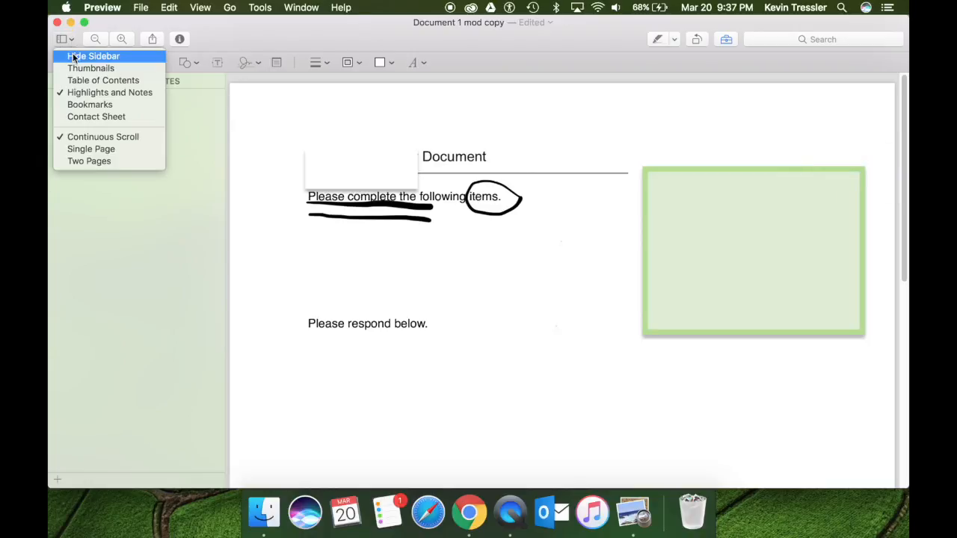
{"action": "left_click", "coordinate": [82, 56]}
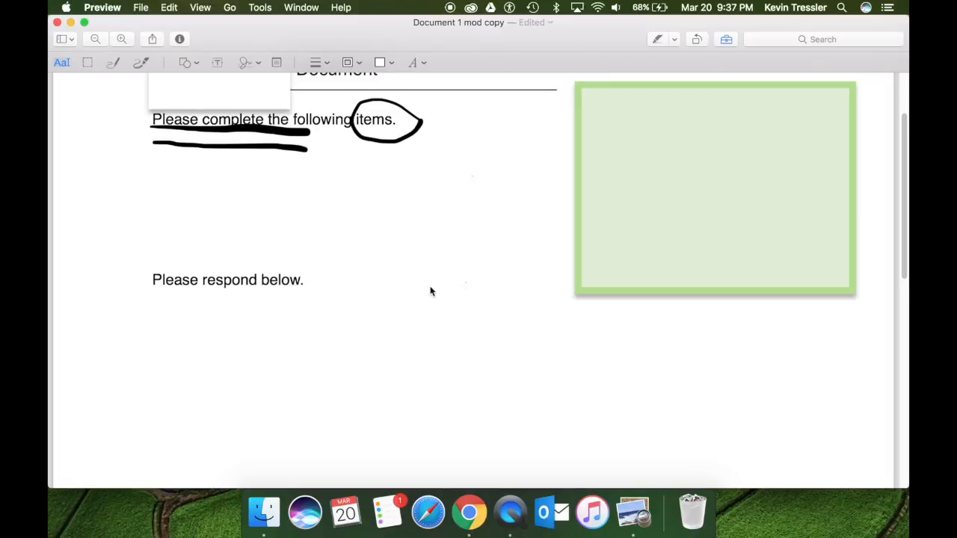
Scroll up to the top of the page showing the Document heading.
{"action": "scroll", "coordinate": [459, 305], "scroll_direction": "up", "scroll_amount": 3}
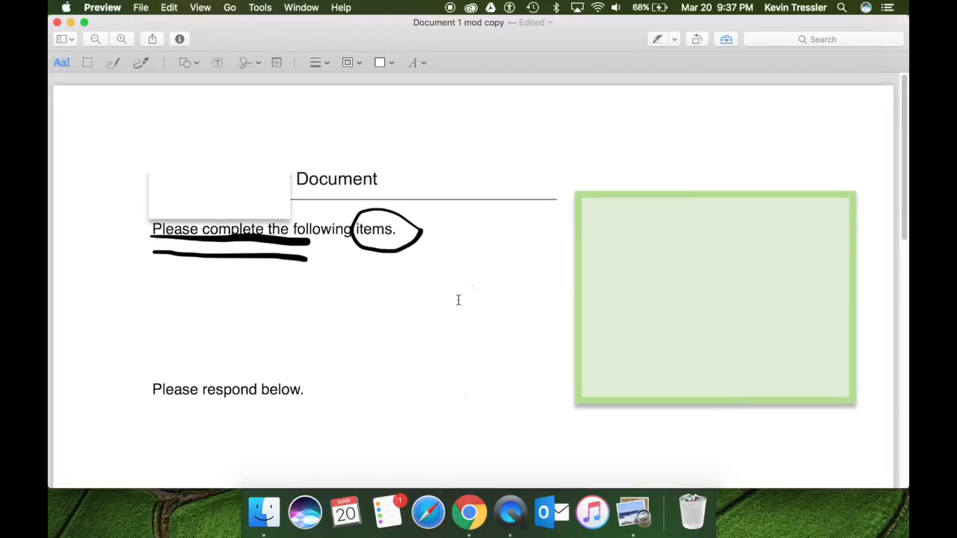
Draw a new signature on the trackpad in the Sign menu and save it.
{"action": "left_click", "coordinate": [259, 61]}
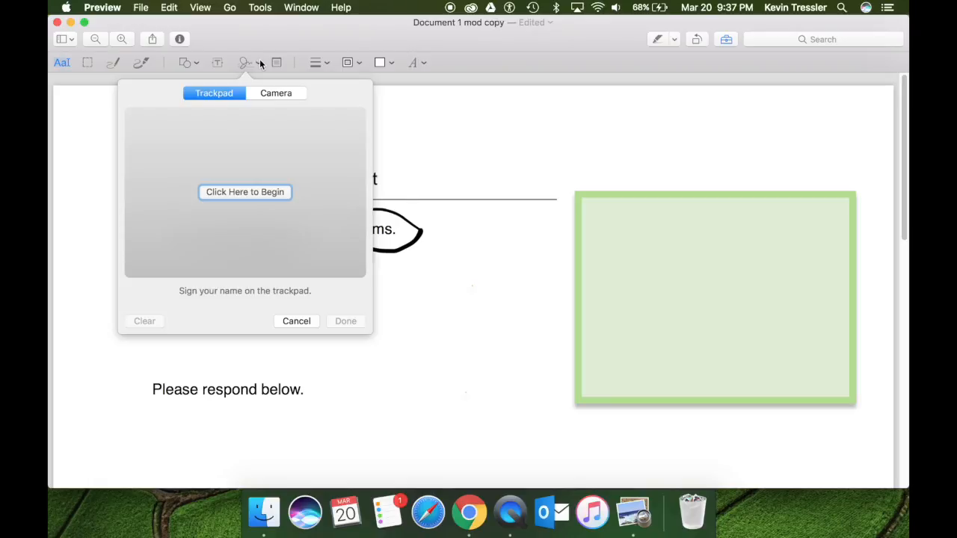
{"action": "left_click", "coordinate": [234, 193]}
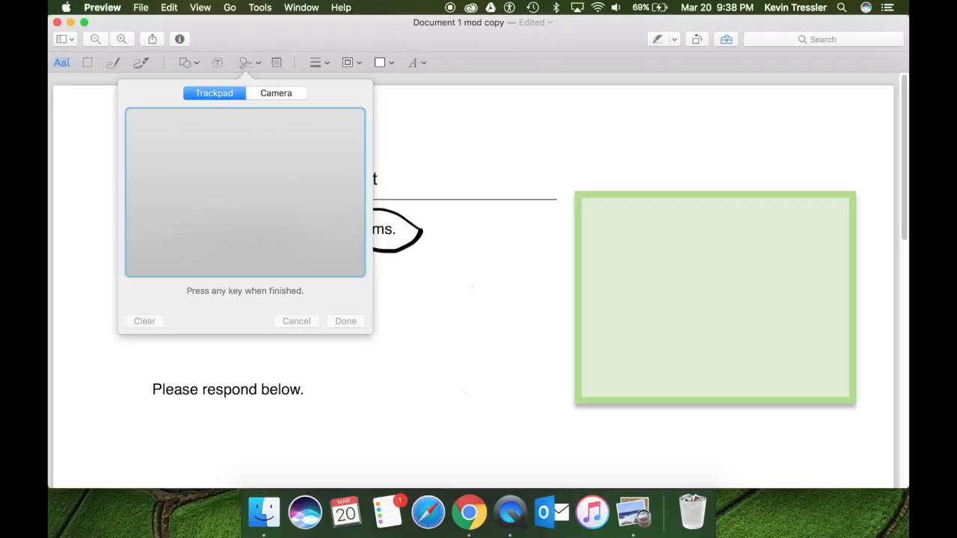
{"action": "left_click_drag", "start_coordinate": [192, 152], "coordinate": [173, 222]}
{"action": "left_click_drag", "start_coordinate": [230, 163], "coordinate": [237, 230]}
{"action": "mouse_move", "coordinate": [189, 197]}
{"action": "left_mouse_down"}
{"action": "mouse_move", "coordinate": [273, 190]}
{"action": "mouse_move", "coordinate": [254, 240]}
{"action": "mouse_move", "coordinate": [324, 196]}
{"action": "left_mouse_up"}
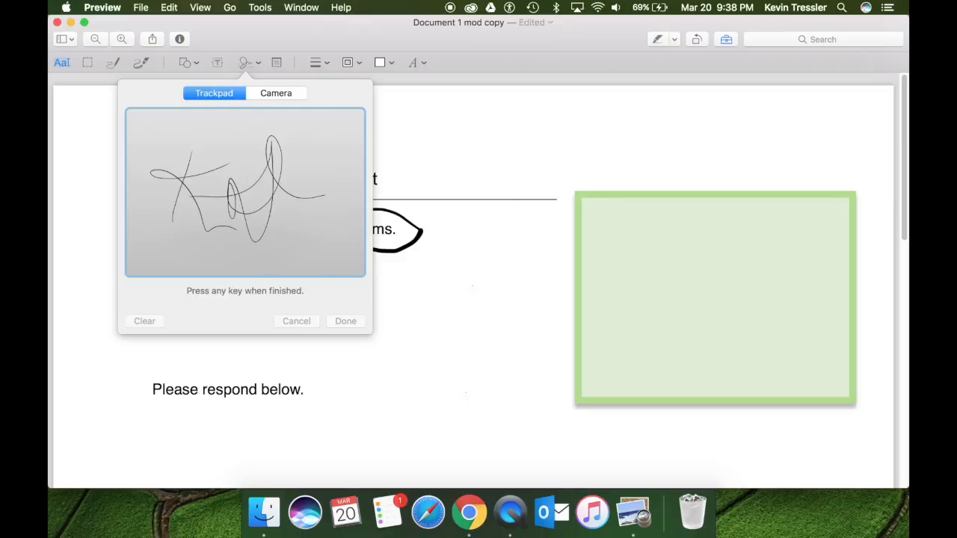
{"action": "key", "text": "space"}
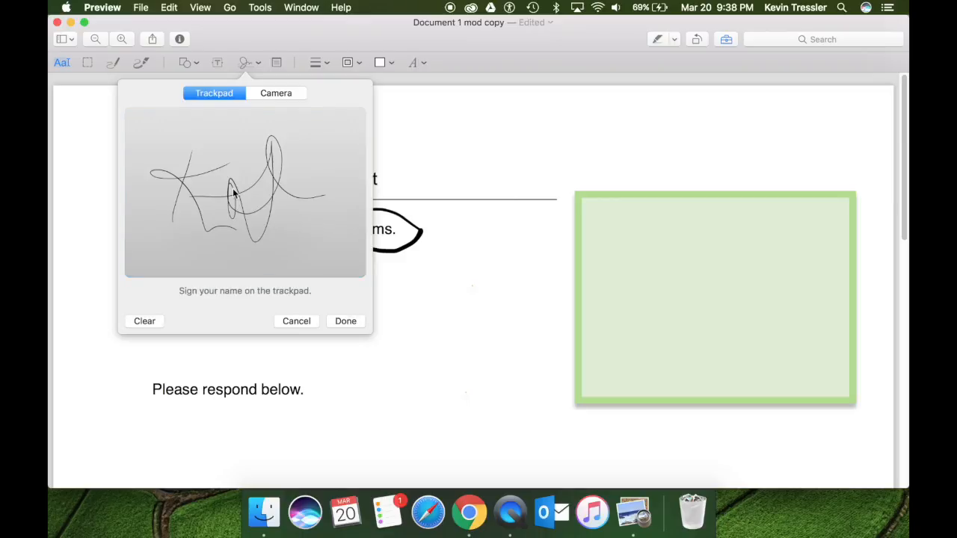
{"action": "left_click", "coordinate": [359, 324]}
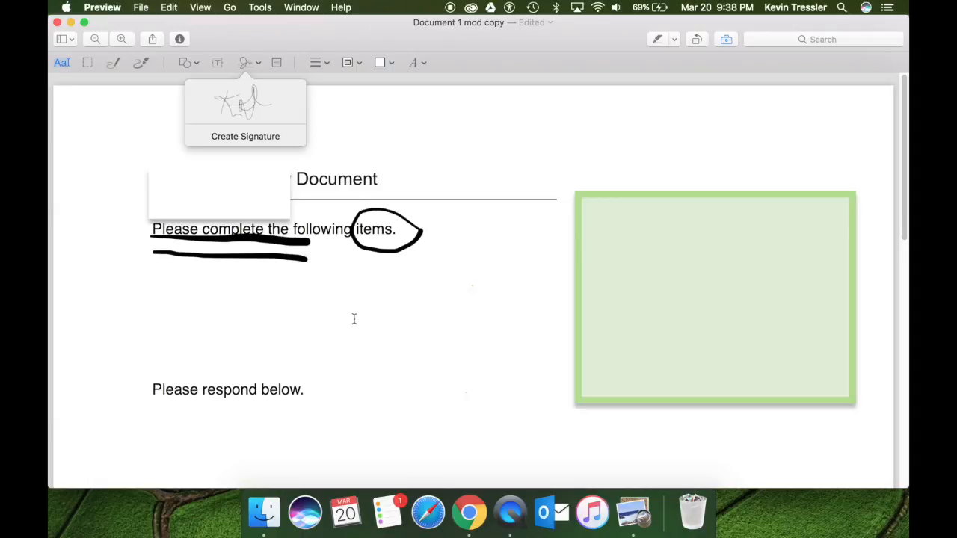
Place the saved signature, resized, just above the header line right of 'Document'.
{"action": "left_click", "coordinate": [246, 104]}
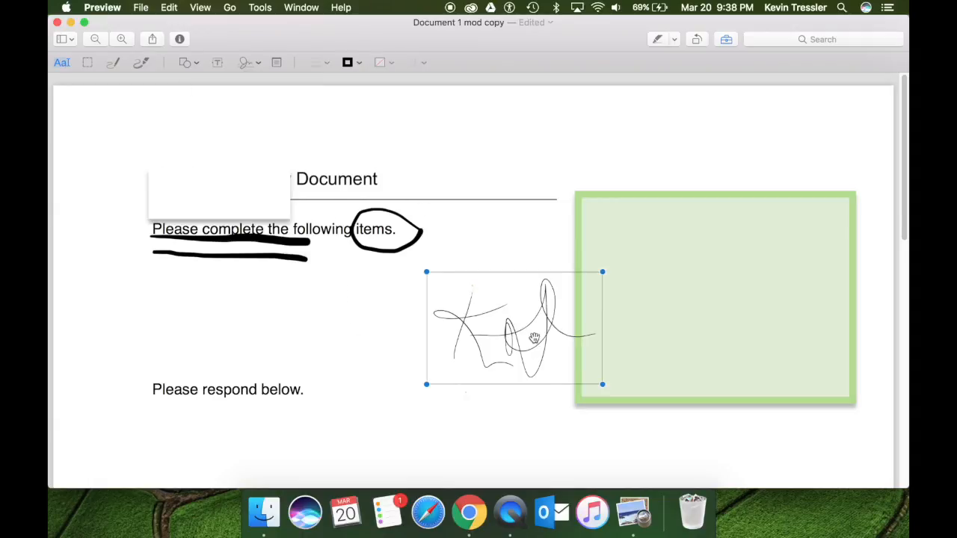
{"action": "mouse_move", "coordinate": [602, 272]}
{"action": "left_mouse_down"}
{"action": "mouse_move", "coordinate": [514, 318]}
{"action": "mouse_move", "coordinate": [486, 346]}
{"action": "mouse_move", "coordinate": [460, 186]}
{"action": "mouse_move", "coordinate": [374, 119]}
{"action": "left_mouse_up"}
{"action": "left_click_drag", "start_coordinate": [421, 154], "coordinate": [454, 153]}
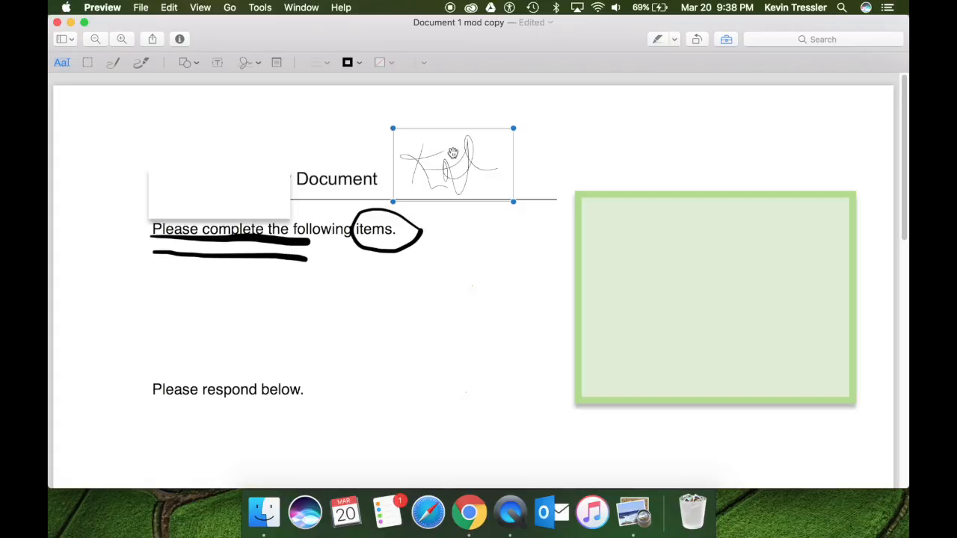
{"action": "left_click", "coordinate": [492, 302]}
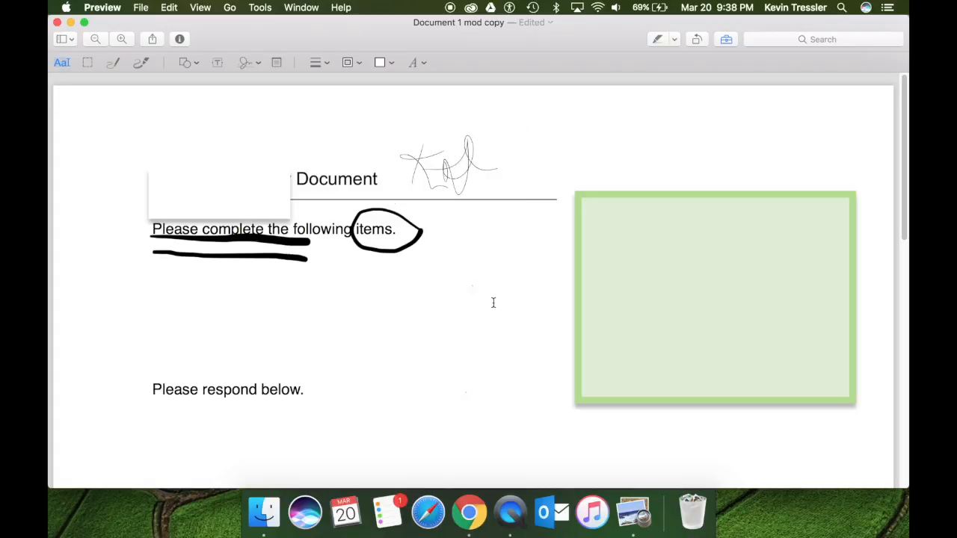
Capture a new signature with the camera, place it mid-page, then delete it from the page.
{"action": "left_click", "coordinate": [258, 65]}
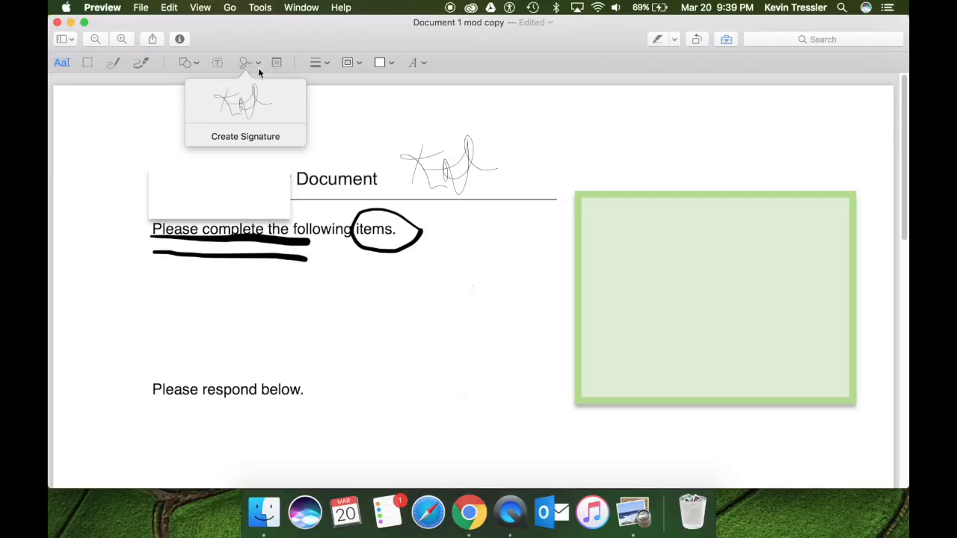
{"action": "left_click", "coordinate": [265, 137]}
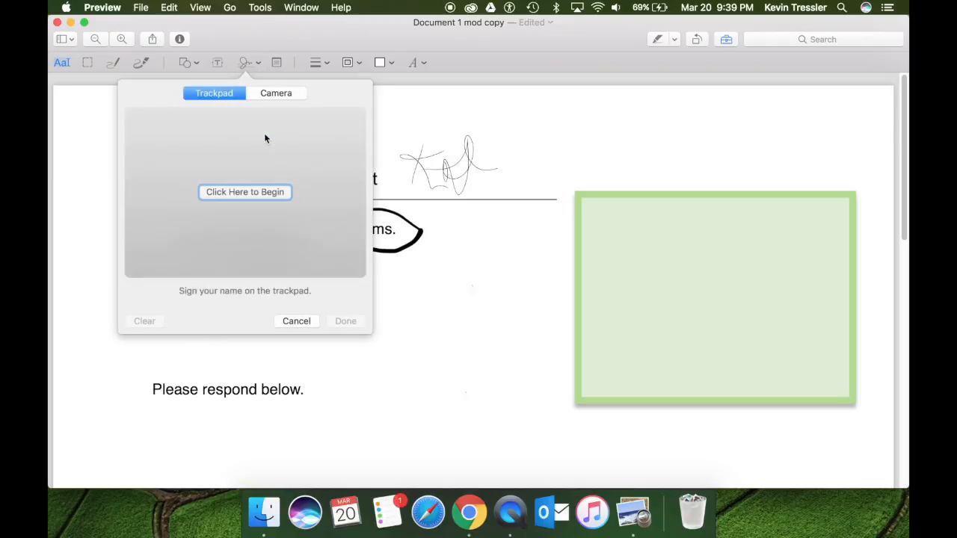
{"action": "left_click", "coordinate": [274, 95]}
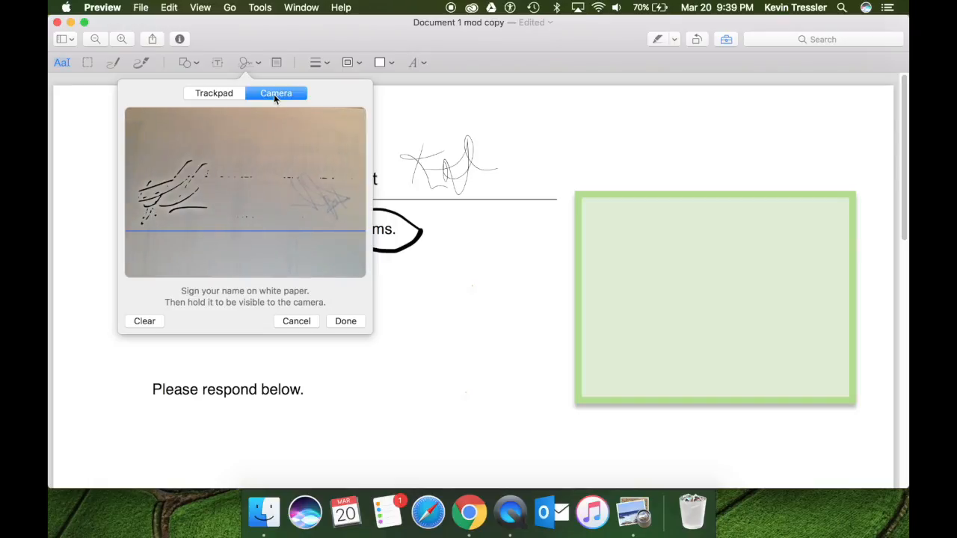
{"action": "left_click", "coordinate": [340, 323]}
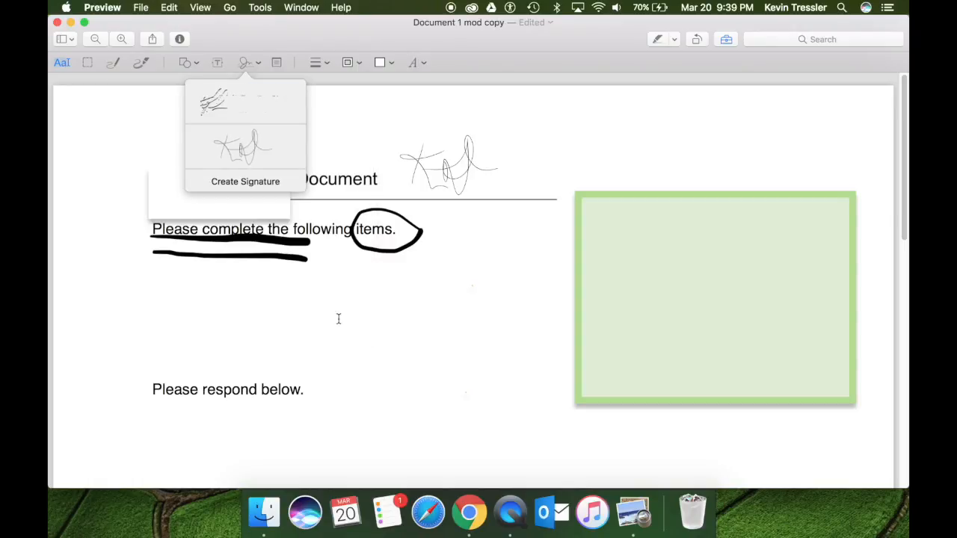
{"action": "left_click", "coordinate": [237, 100]}
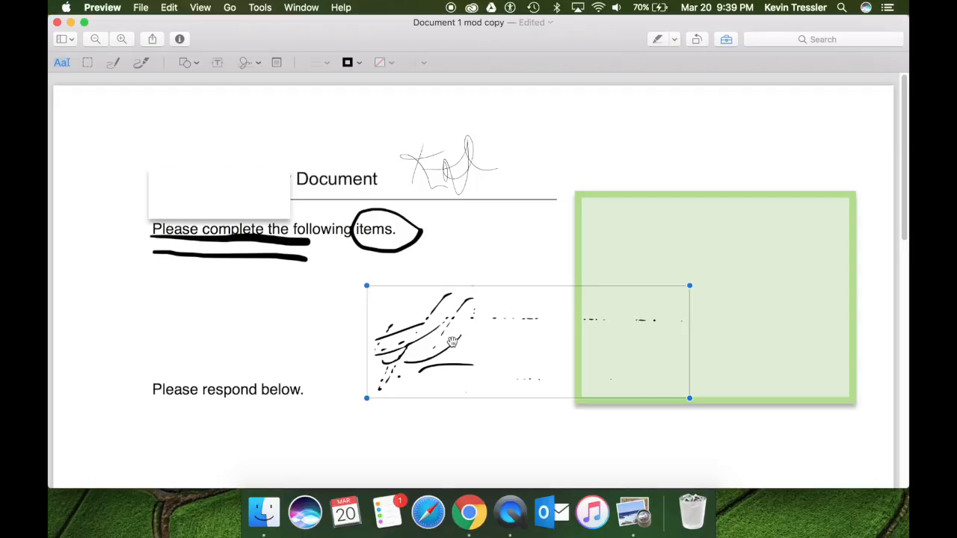
{"action": "key", "text": "Delete"}
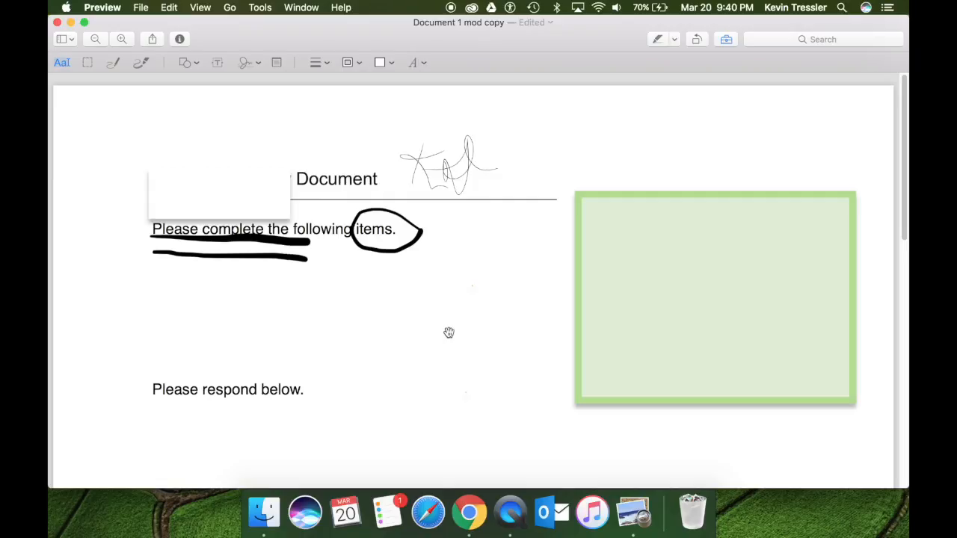
Remove the saved signatures from the Sign list, cancel the signature panel, and hide the markup toolbar.
{"action": "left_click", "coordinate": [447, 171]}
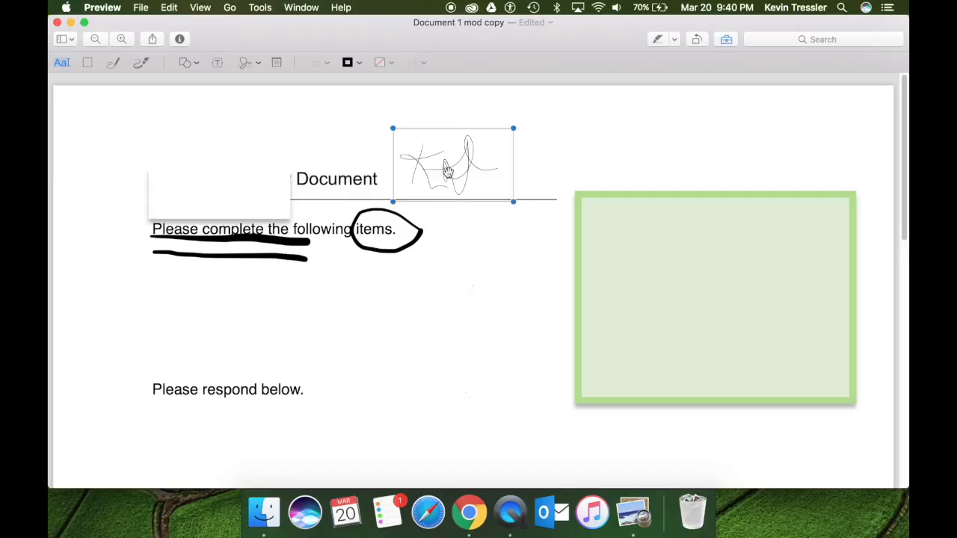
{"action": "left_click", "coordinate": [253, 64]}
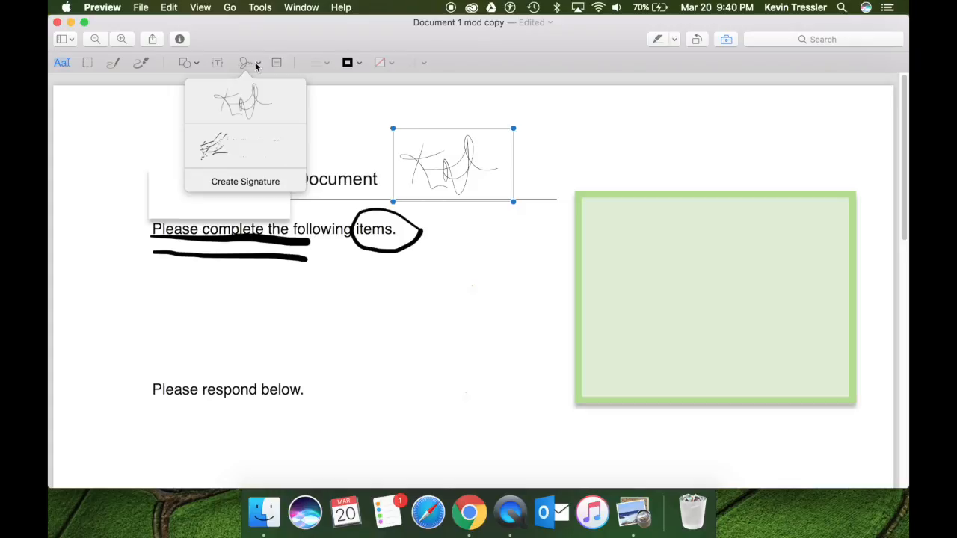
{"action": "left_click", "coordinate": [295, 147]}
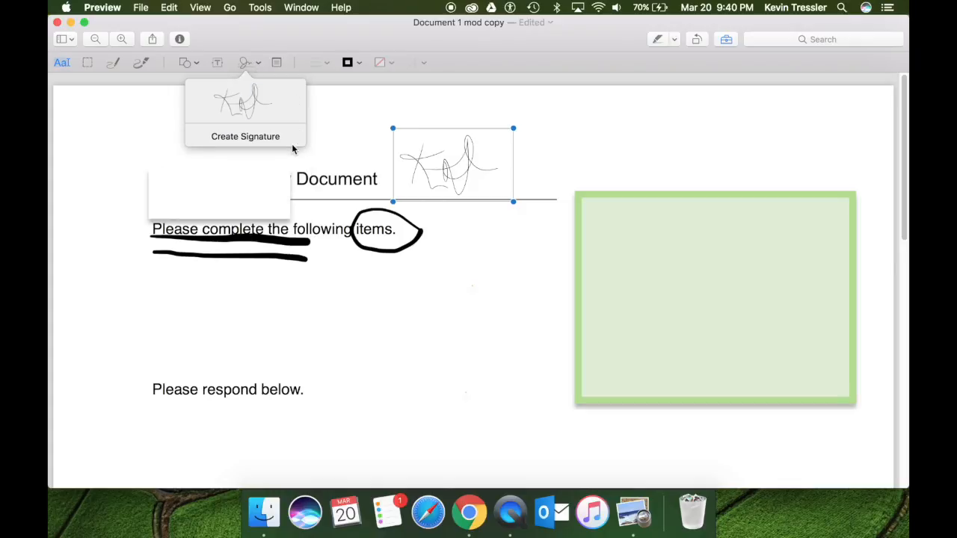
{"action": "left_click", "coordinate": [297, 103]}
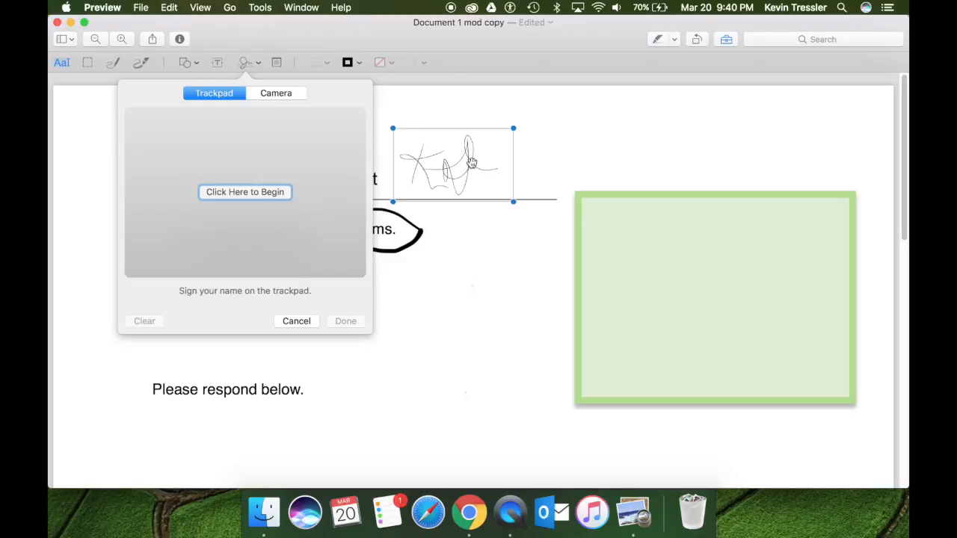
{"action": "left_click", "coordinate": [475, 295]}
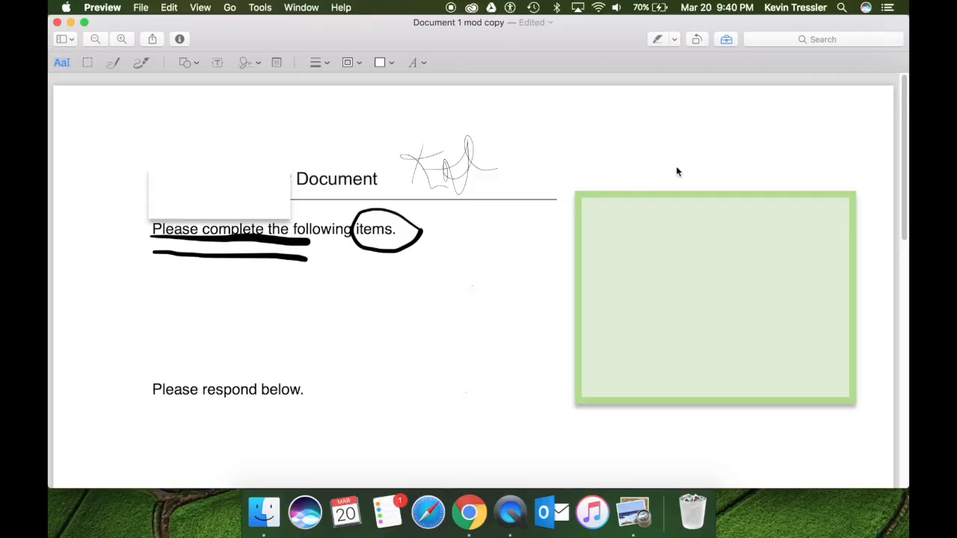
{"action": "left_click", "coordinate": [726, 40]}
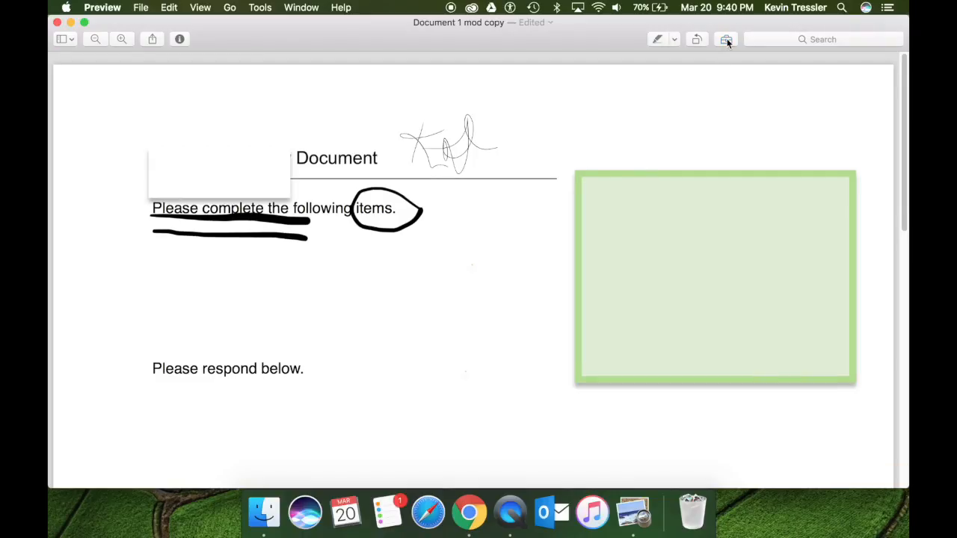